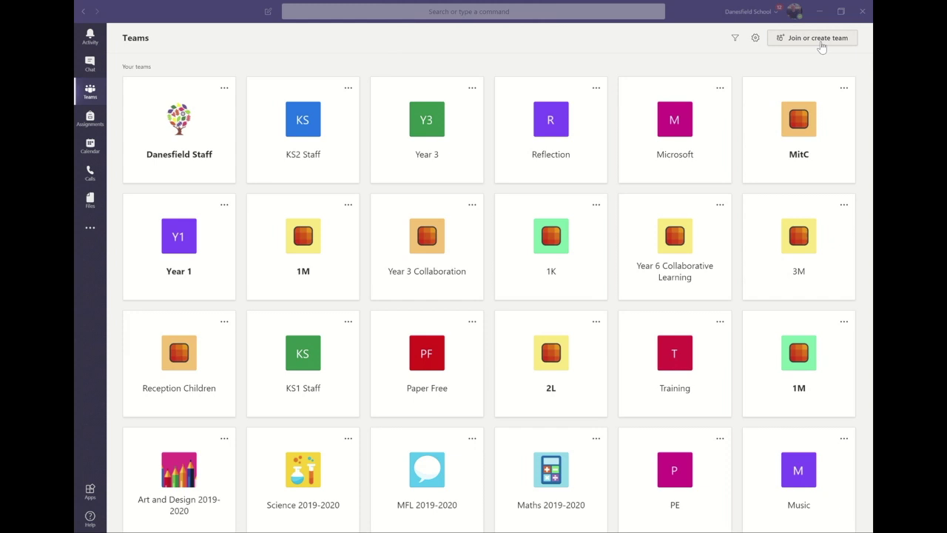
Create a new team of type Class named "Year 3"
left_click(822, 42)
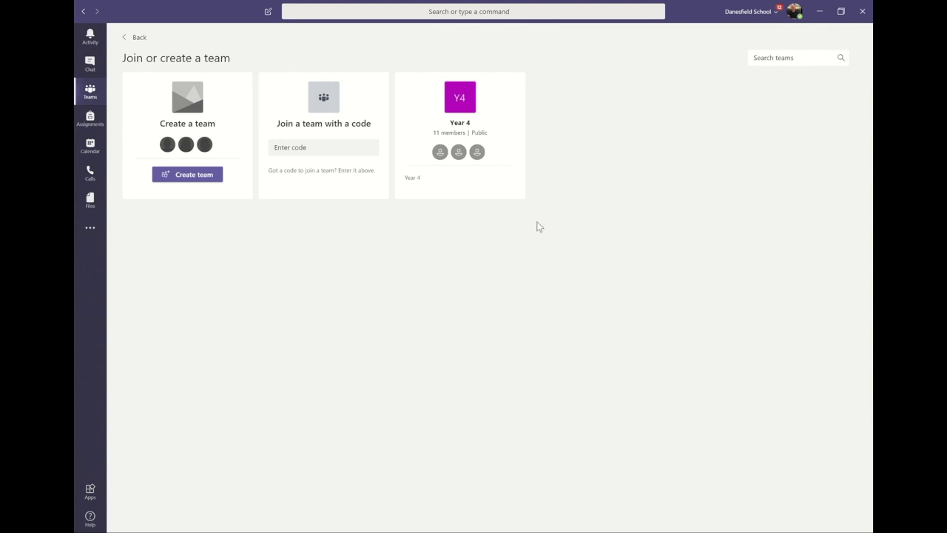
left_click(193, 176)
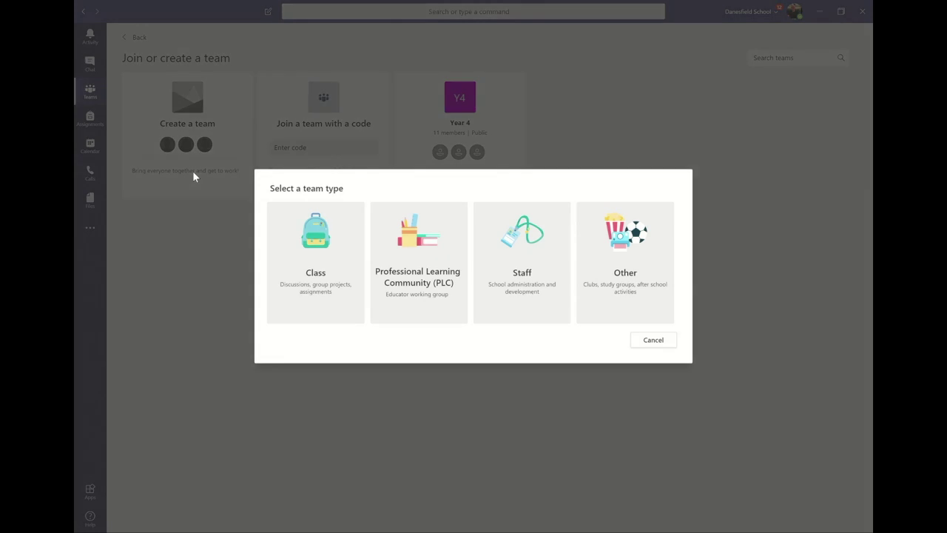
left_click(317, 282)
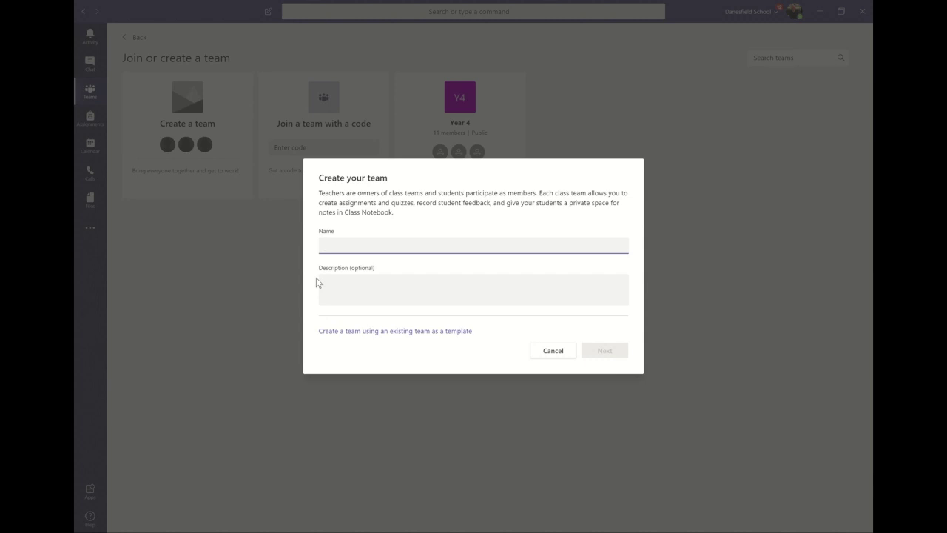
type("Year 3")
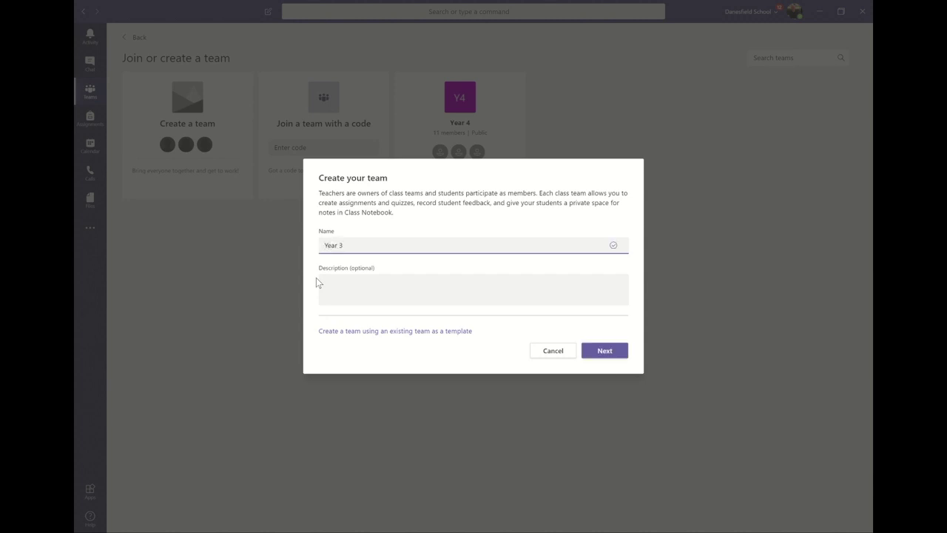
left_click(603, 351)
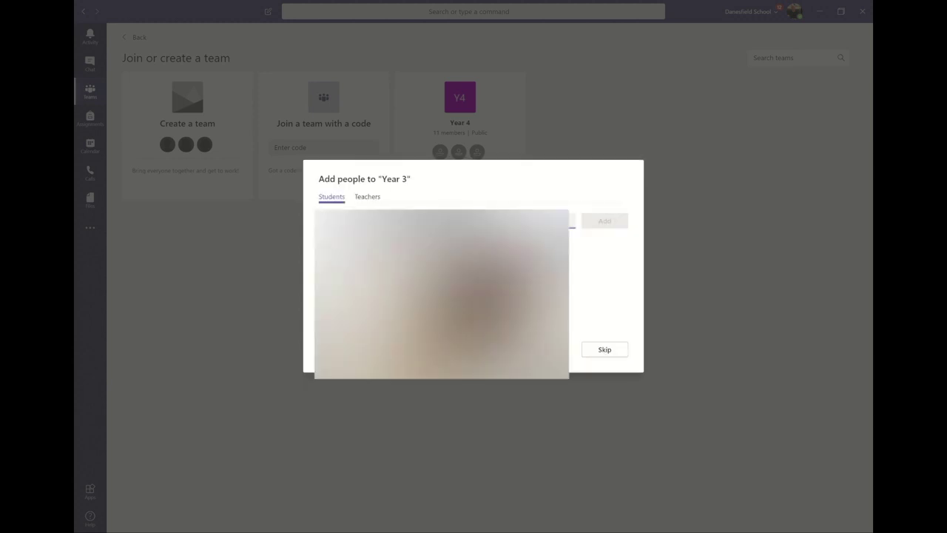
Find the students by name and add them to the Year 3 team
key("Return")
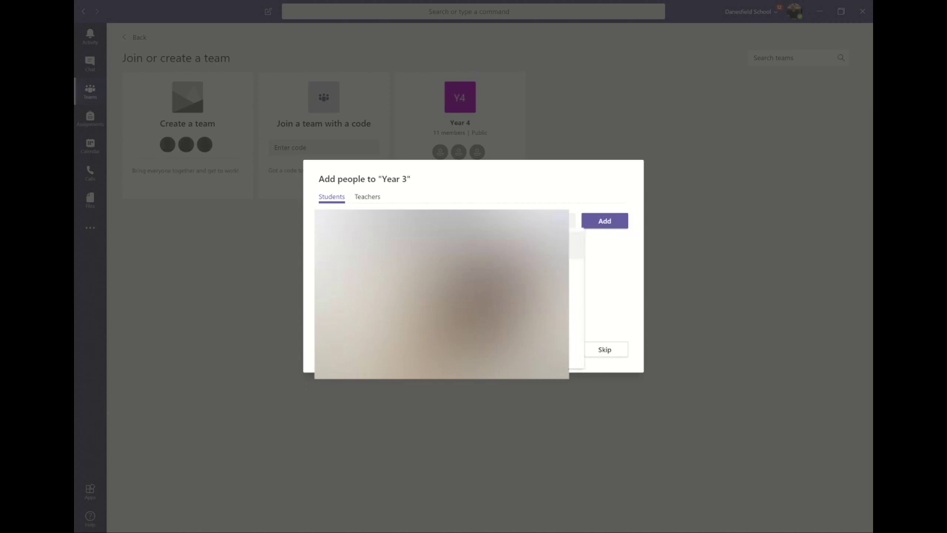
key("Return")
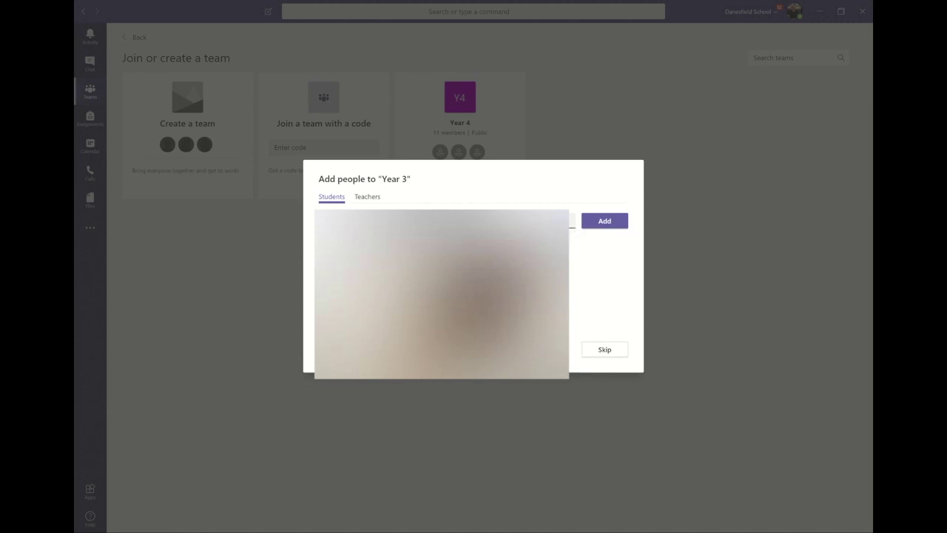
type("Thomas")
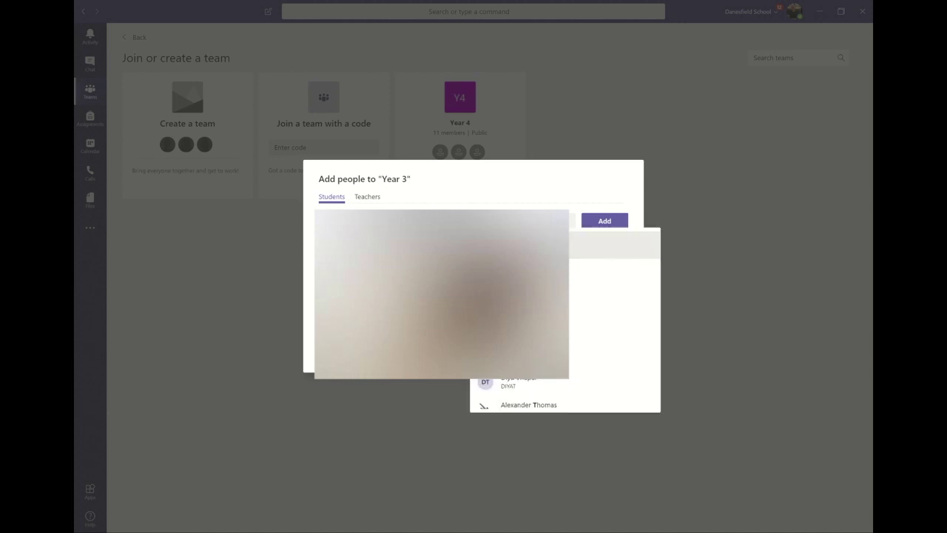
key("Return")
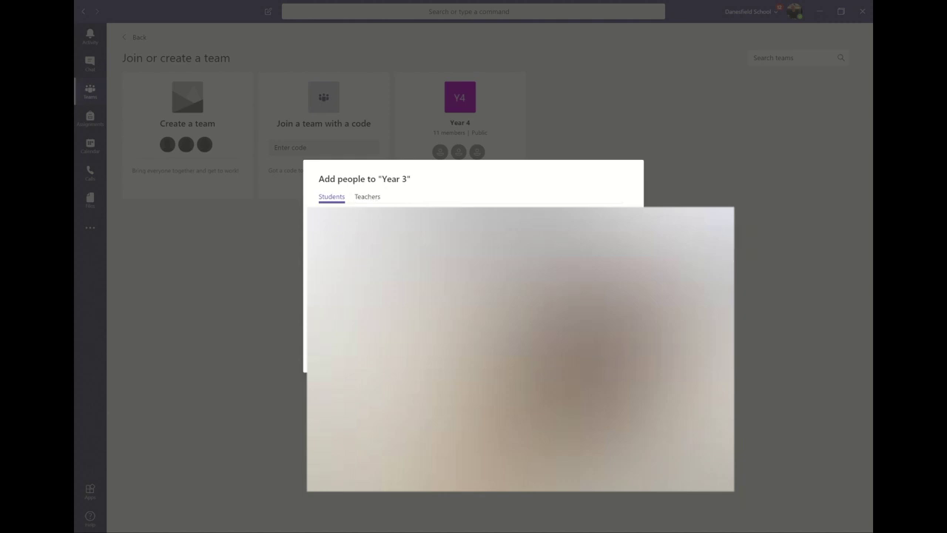
Add a colleague to the Year 3 team as a teacher and finish adding people
left_click(374, 197)
left_click(366, 220)
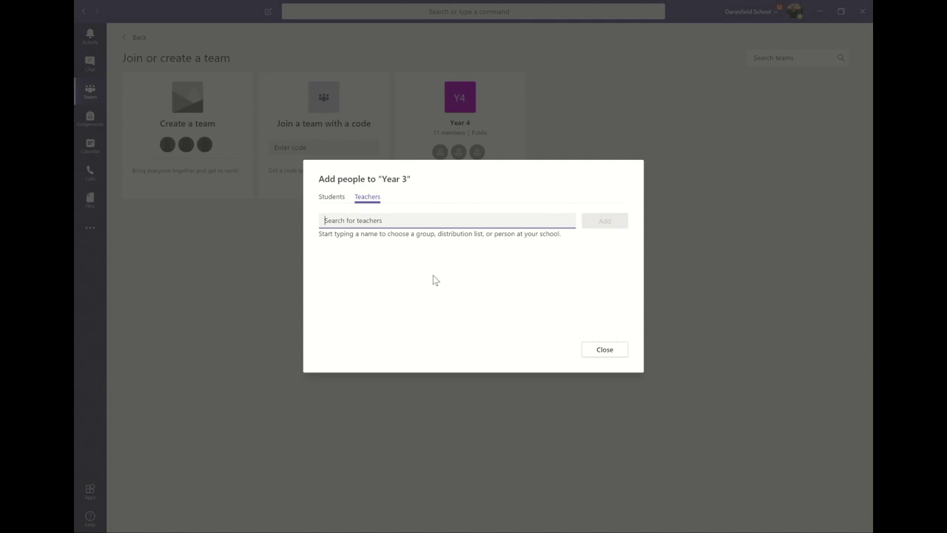
type("anthon")
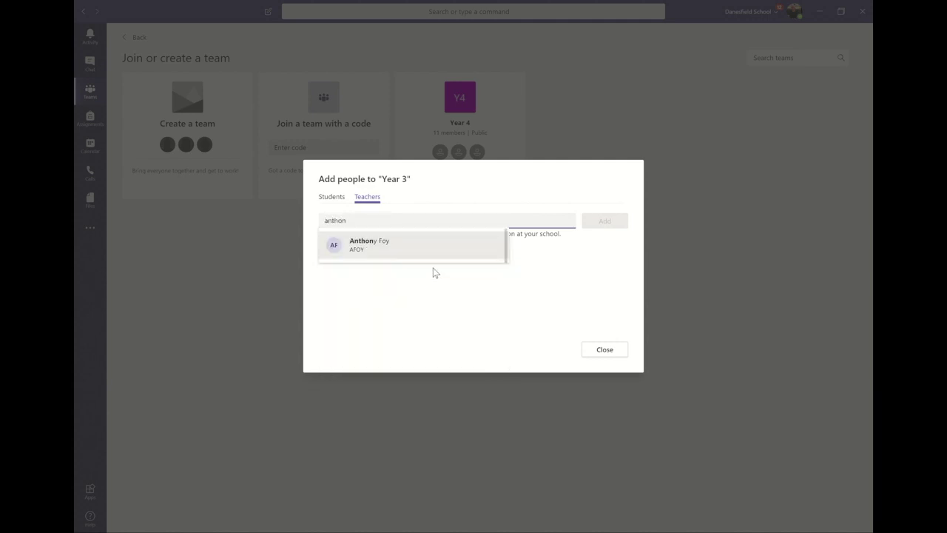
left_click(432, 250)
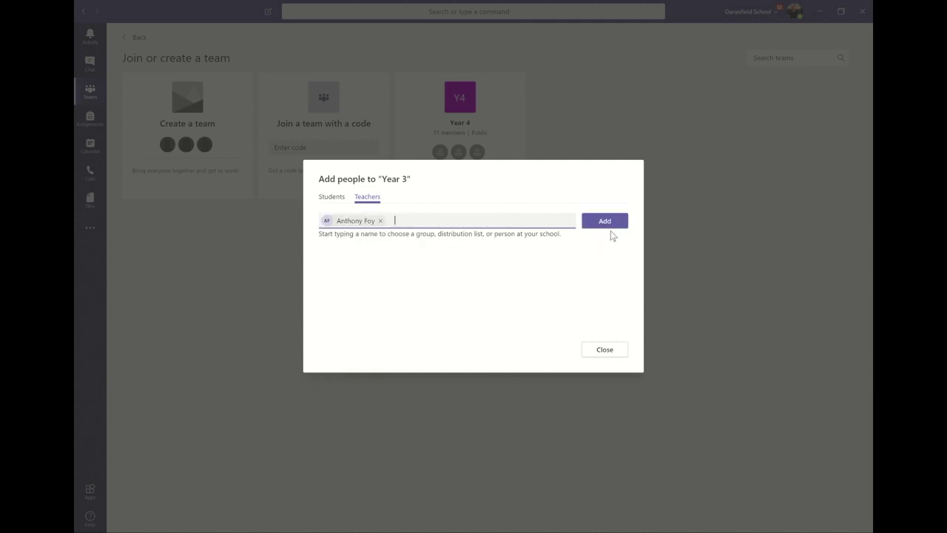
left_click(609, 224)
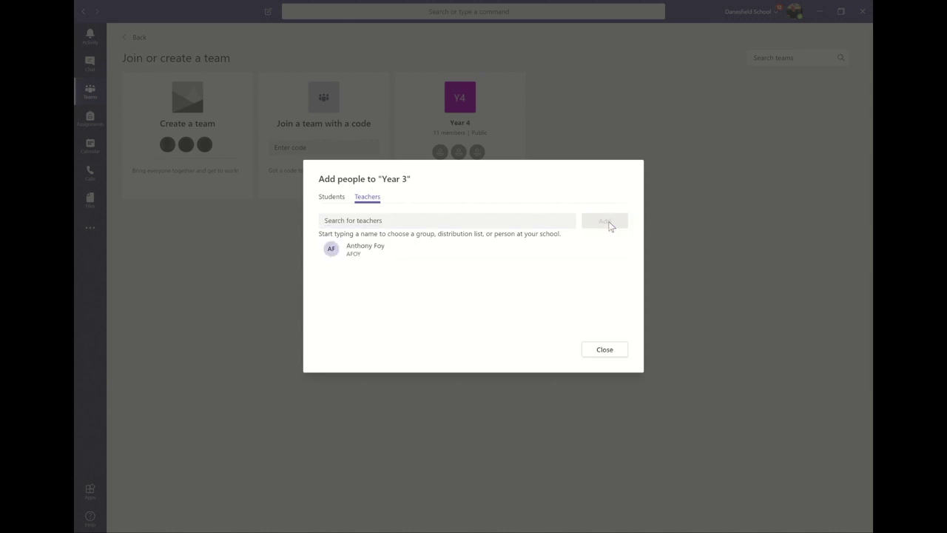
left_click(604, 350)
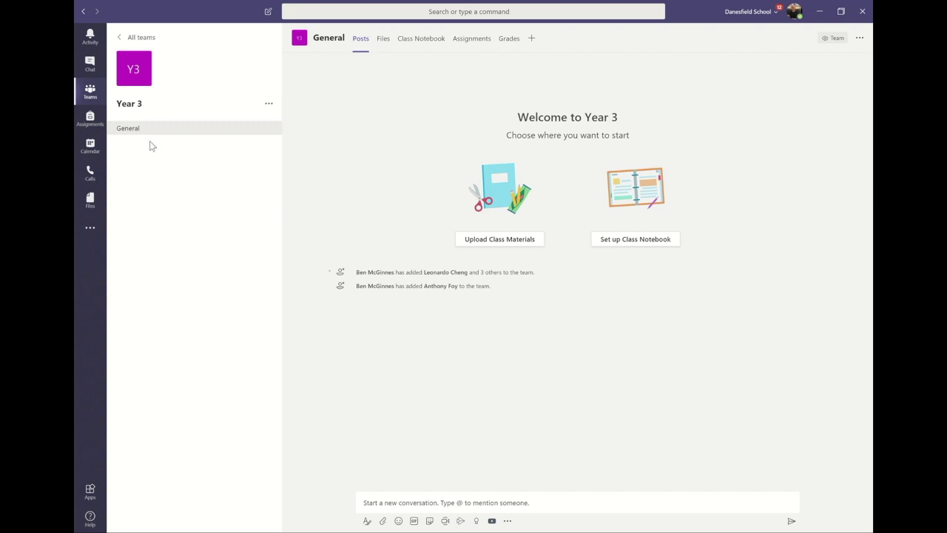
mouse_move(258, 140)
left_click(269, 105)
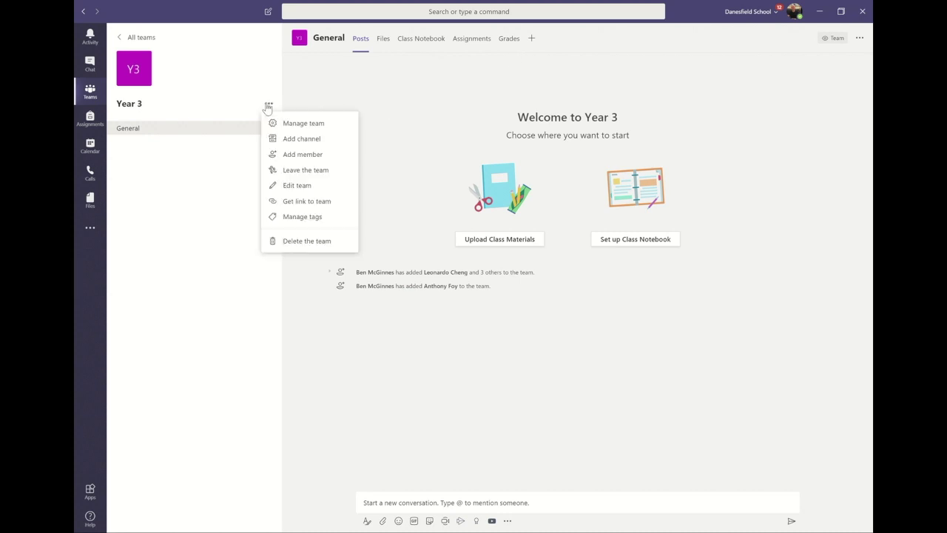
left_click(290, 141)
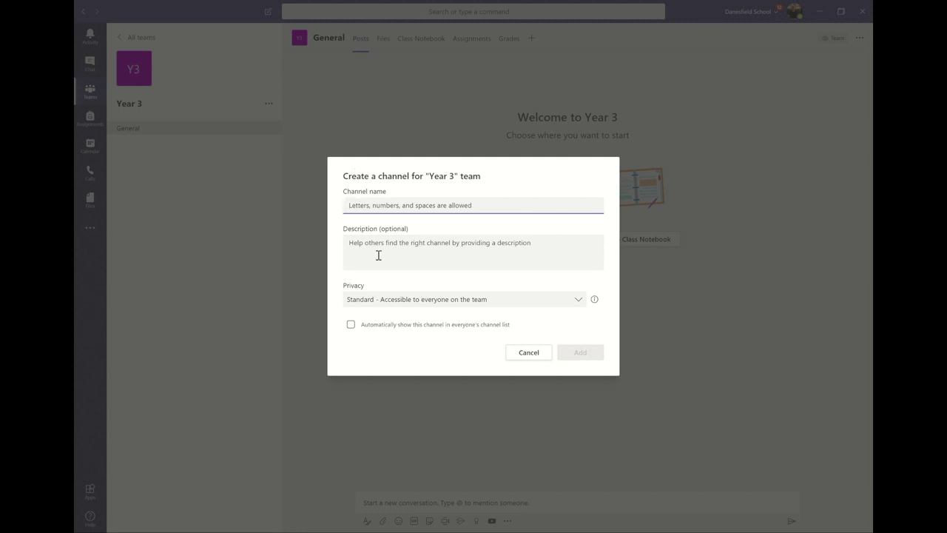
left_click(530, 353)
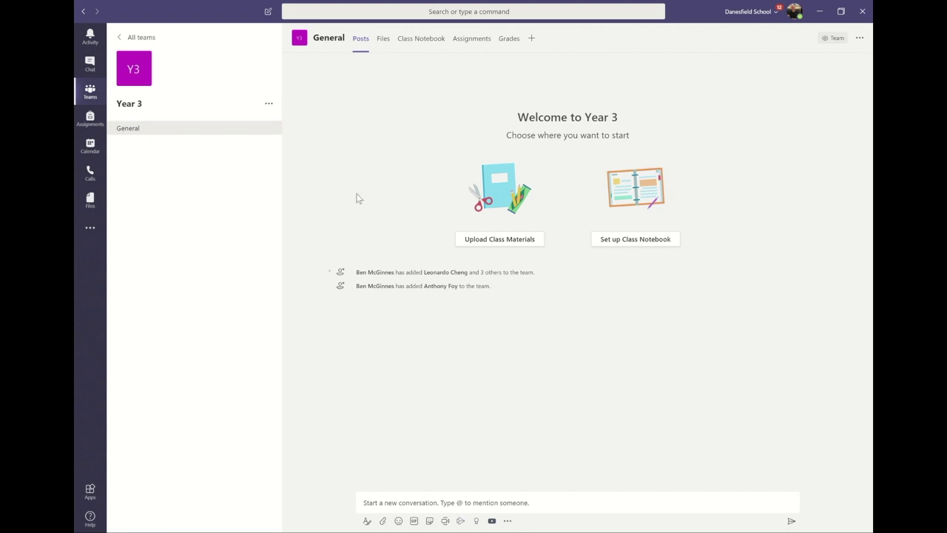
Post the message "Welcome to the team!" in the General channel
left_click(425, 501)
type("Welcome to")
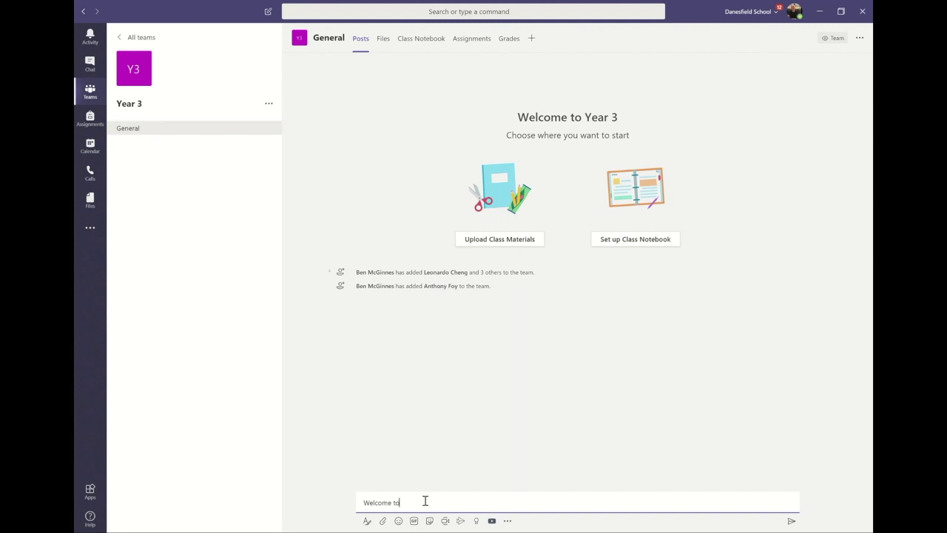
type(" the team!")
key("Return")
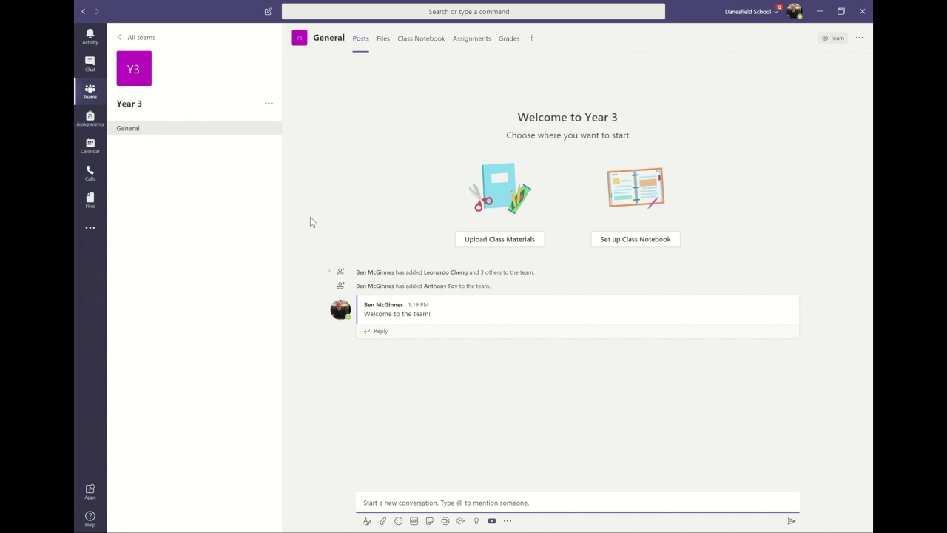
Open the Year 3 team's management page and expand the list of members and guests
left_click(270, 104)
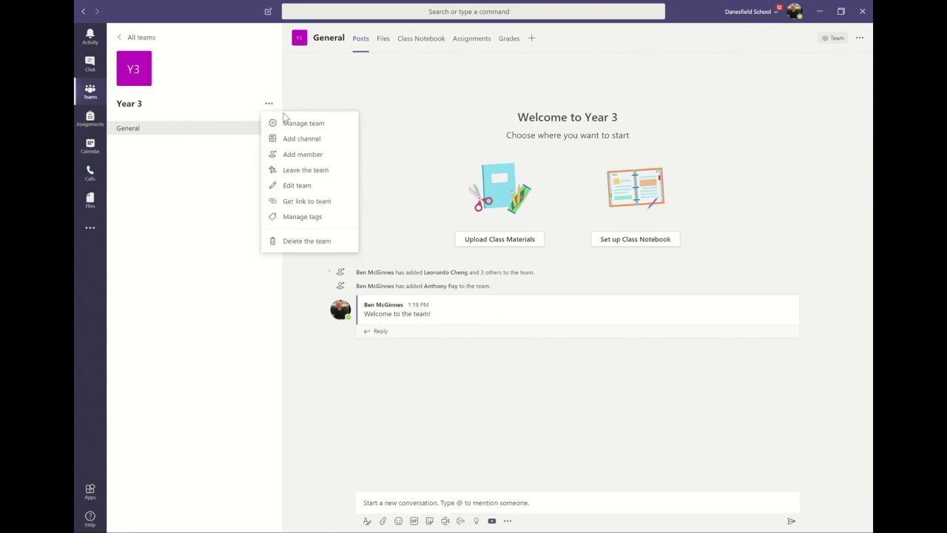
left_click(292, 124)
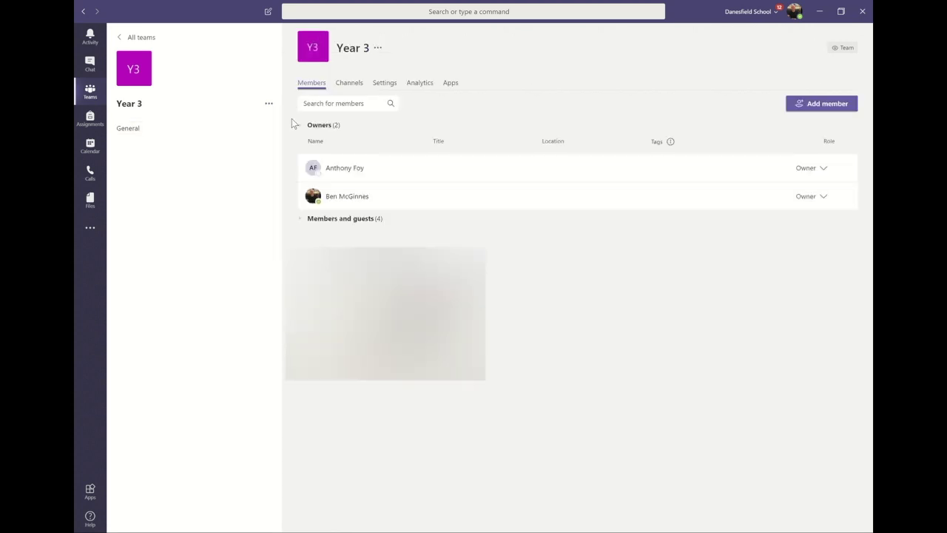
left_click(361, 225)
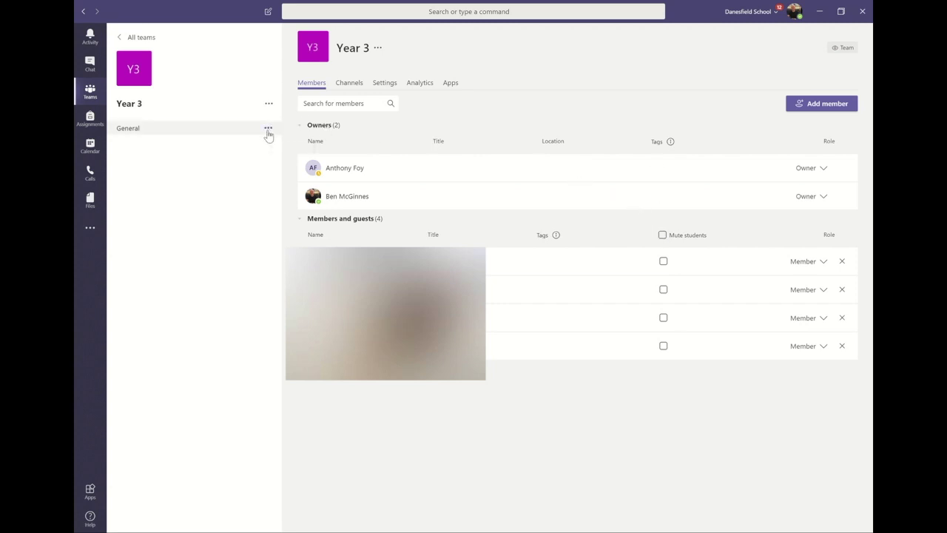
Set the General channel's moderation permissions so that only owners can post messages
left_click(268, 131)
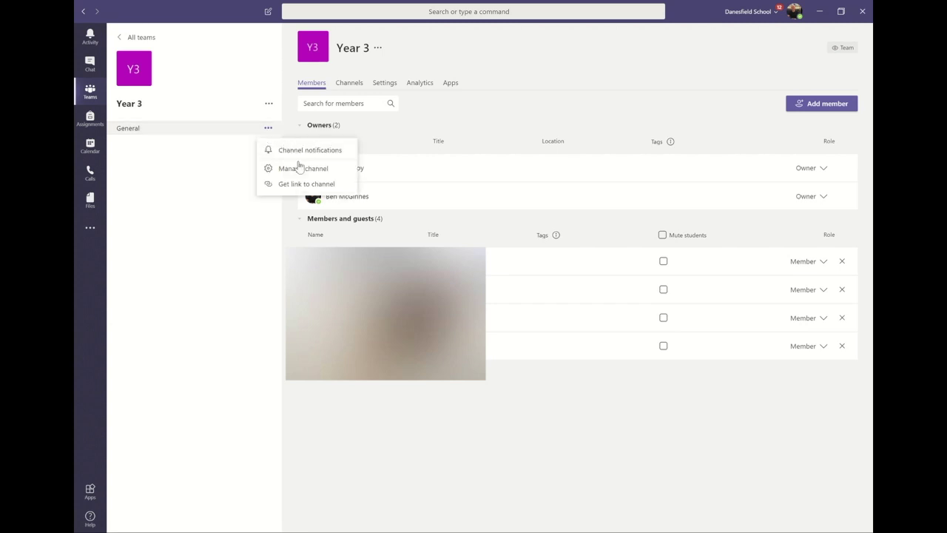
left_click(301, 168)
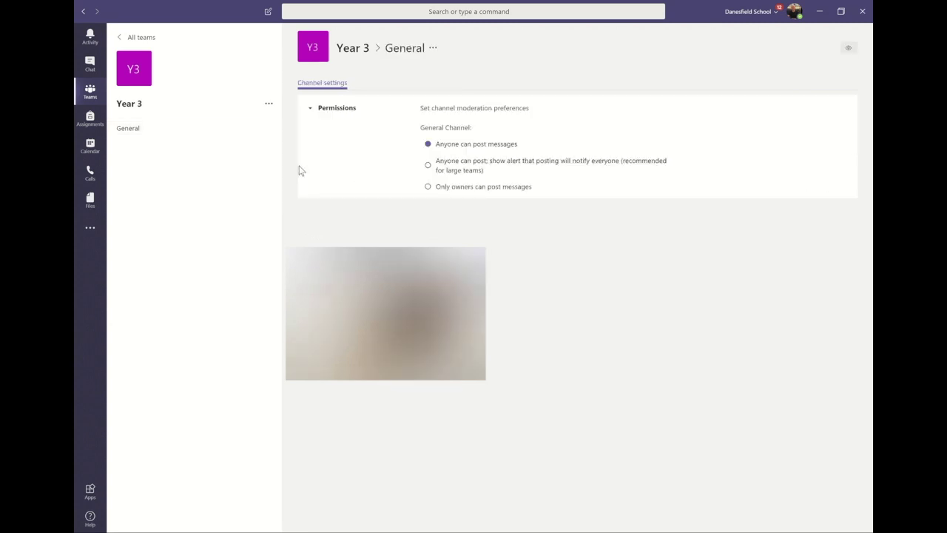
left_click(428, 192)
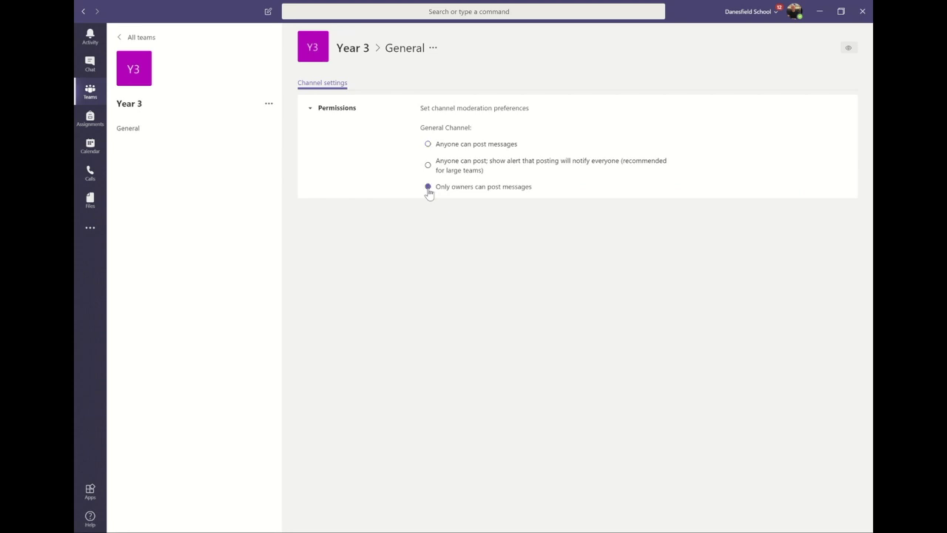
Create a folder named "English Resources" in the General channel's files
left_click(198, 132)
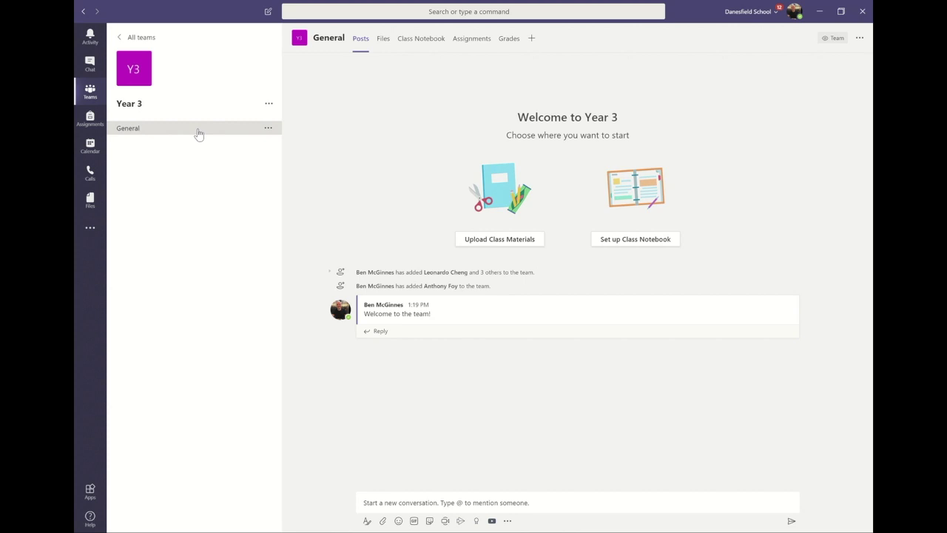
left_click(383, 43)
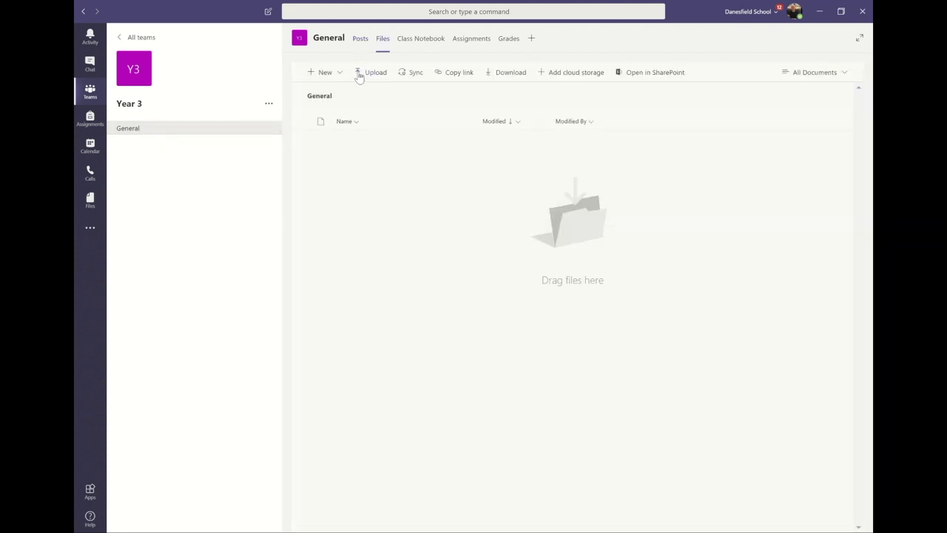
left_click(340, 74)
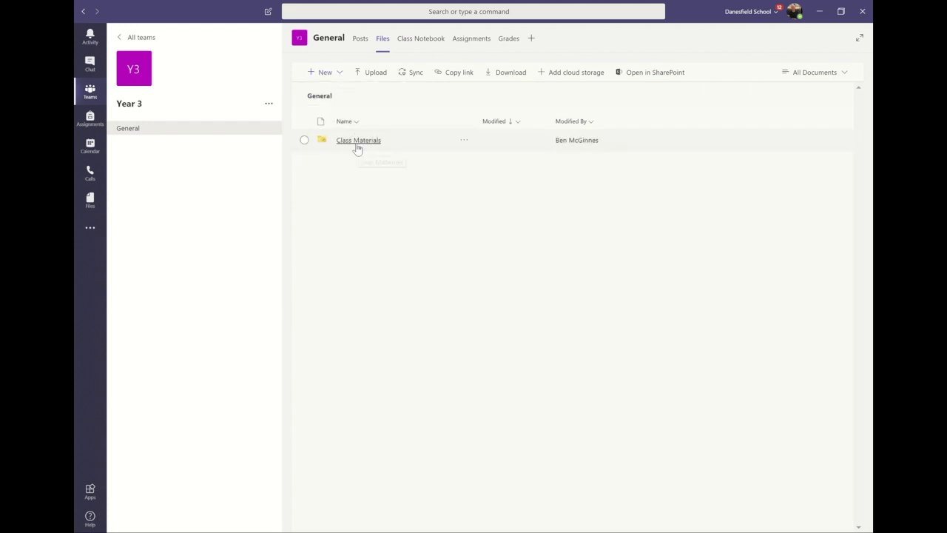
left_click(340, 74)
left_click(334, 94)
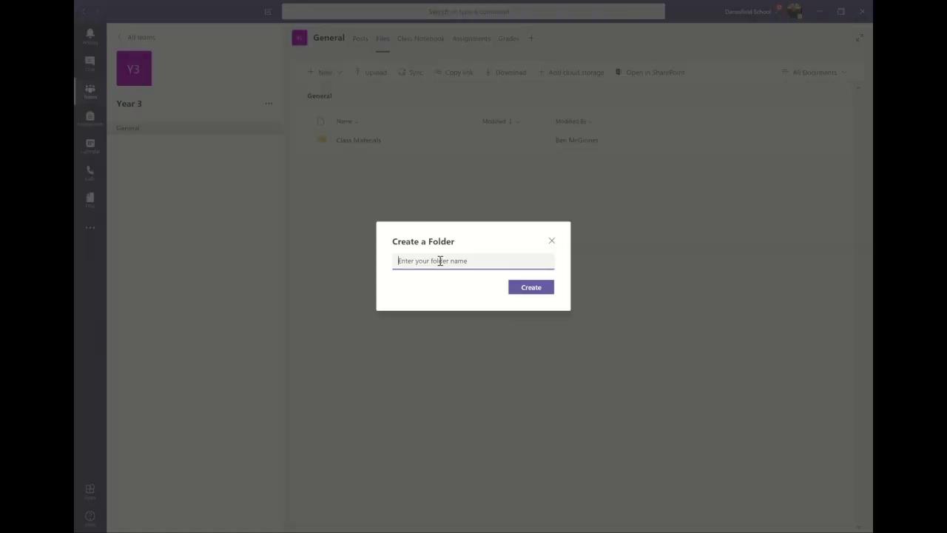
type("English Resources")
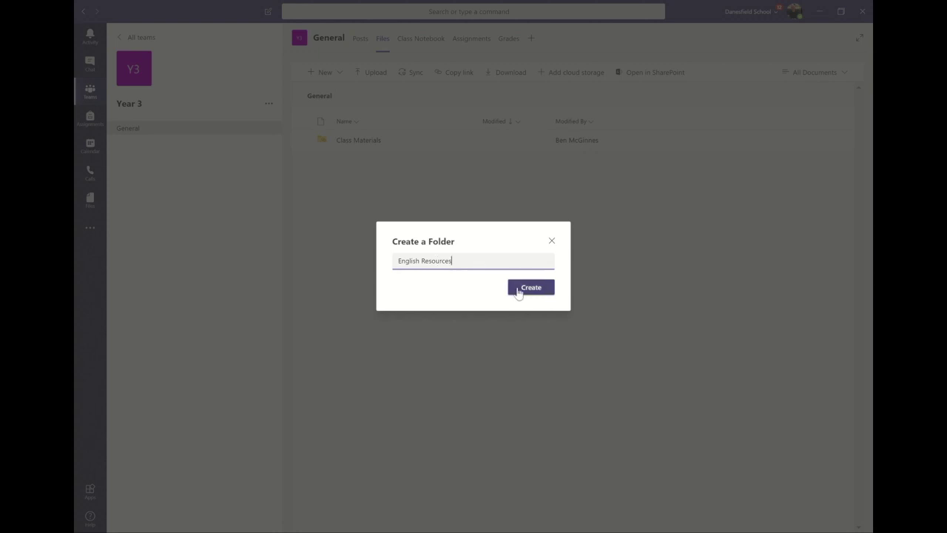
left_click(520, 291)
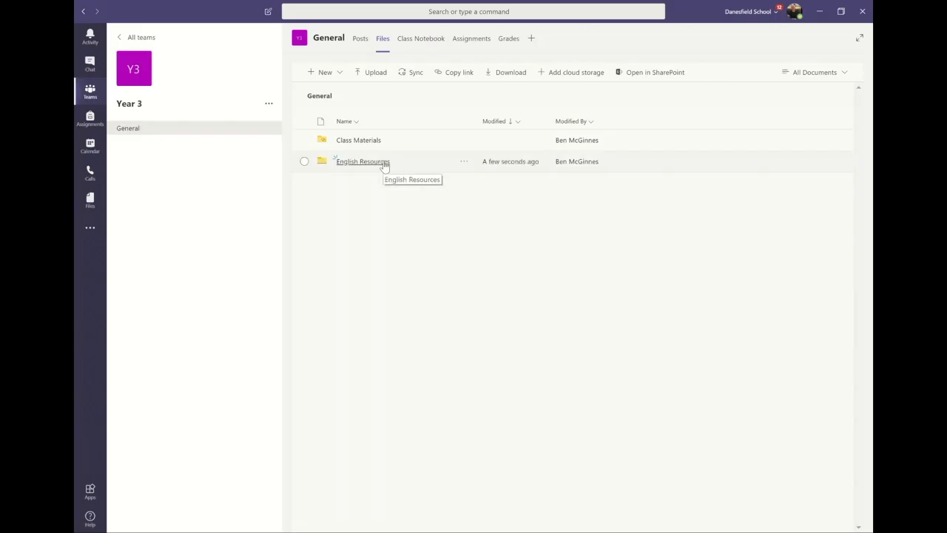
Upload the Word document "The New Gladiator boxed up" into the English Resources folder and open it
left_click(384, 163)
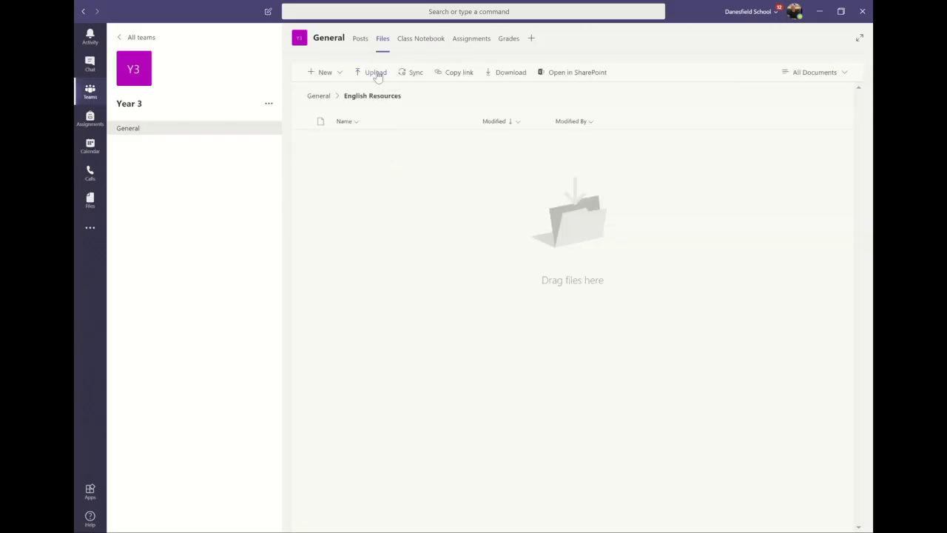
left_click(376, 72)
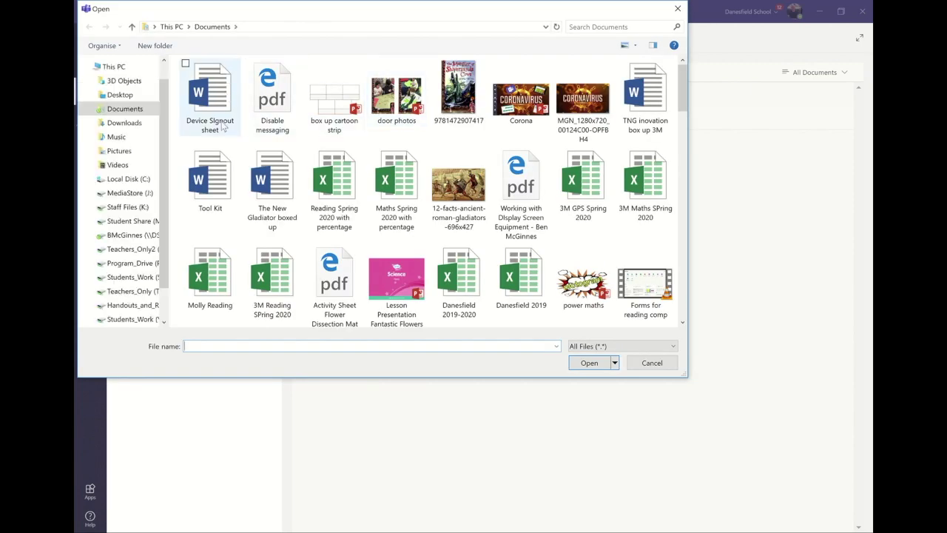
double_click(274, 175)
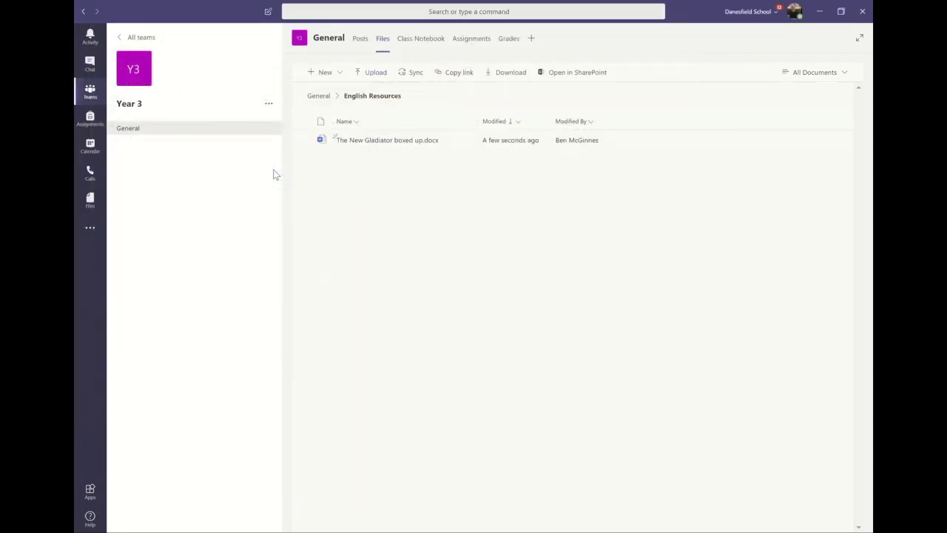
left_click(418, 143)
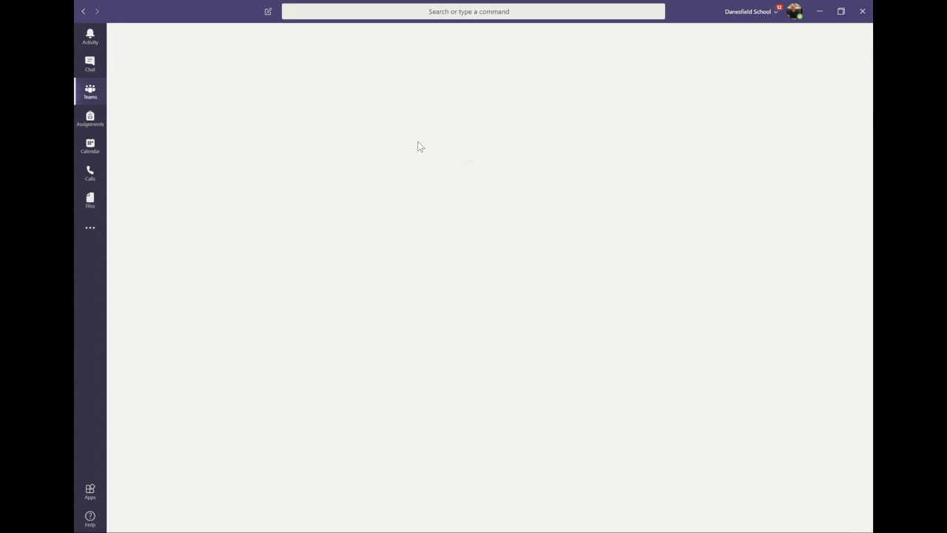